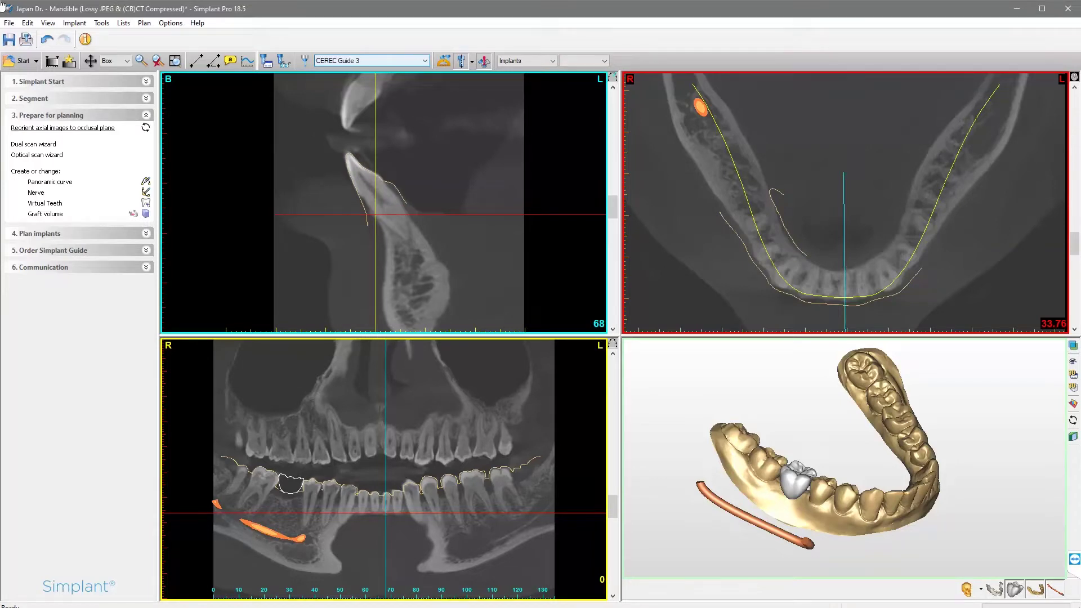
Open implant creation under 4. Plan implants and turn the 3D jaw to an occlusal view
click(34, 234)
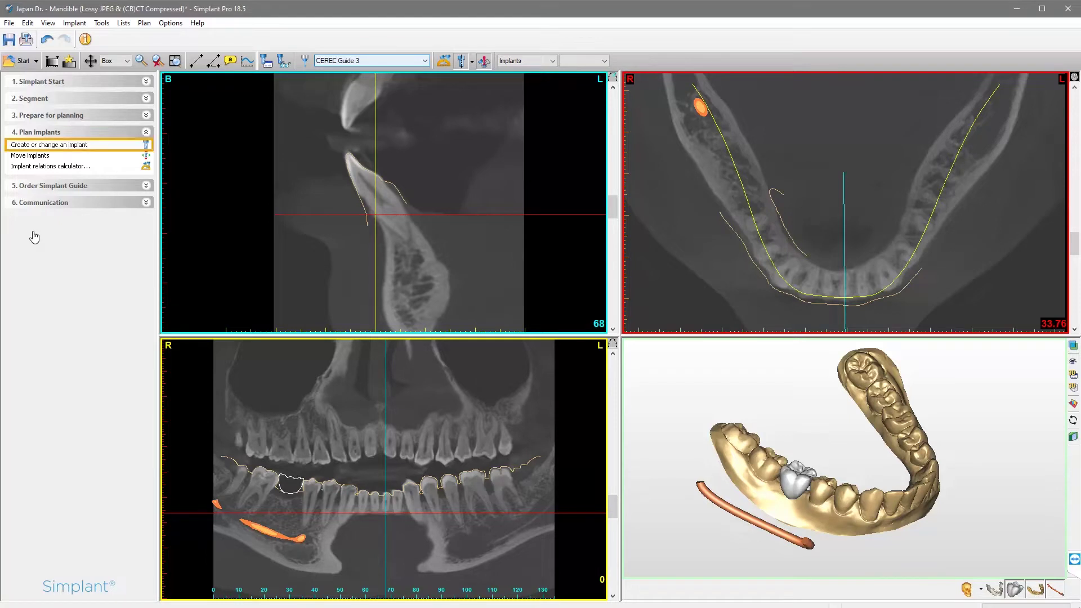
click(42, 145)
drag(815, 475, 836, 465)
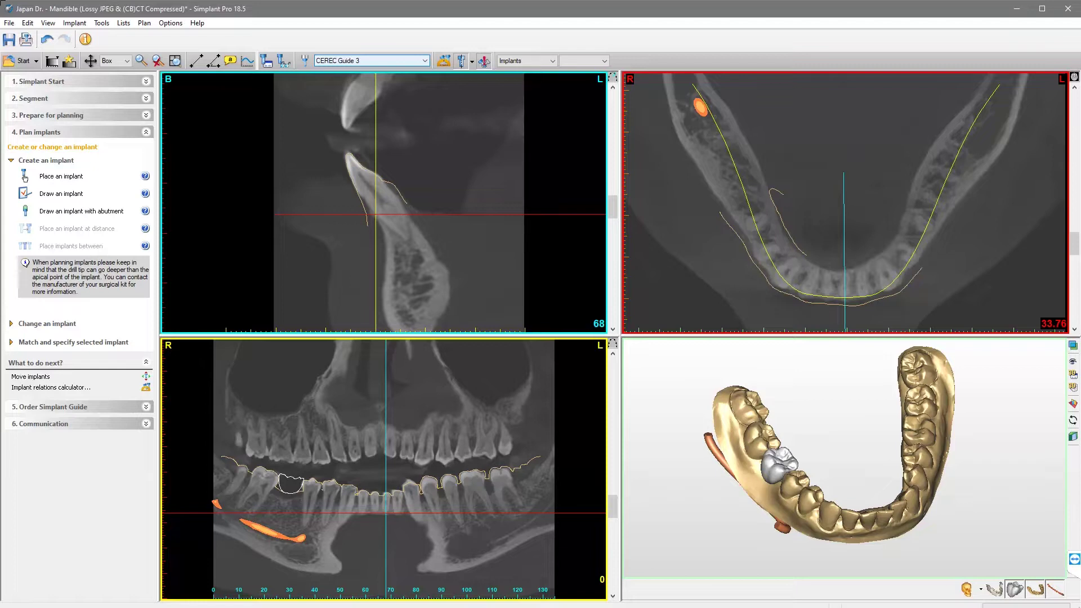
Centre the slices on the grey crown and draw a DS PrimeTaper implant into the bone below it
click(785, 466)
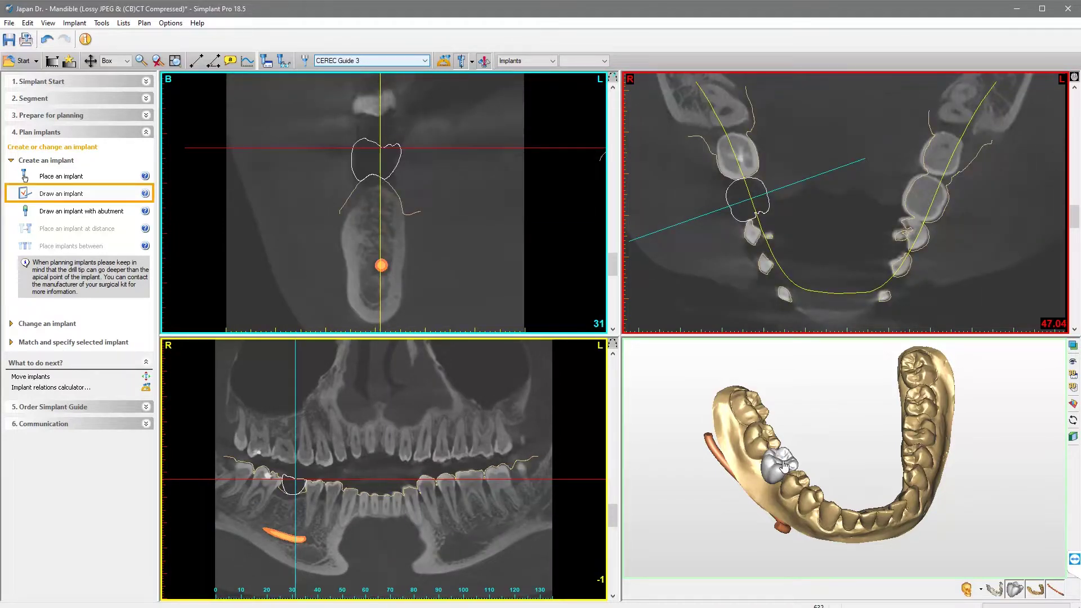
click(47, 193)
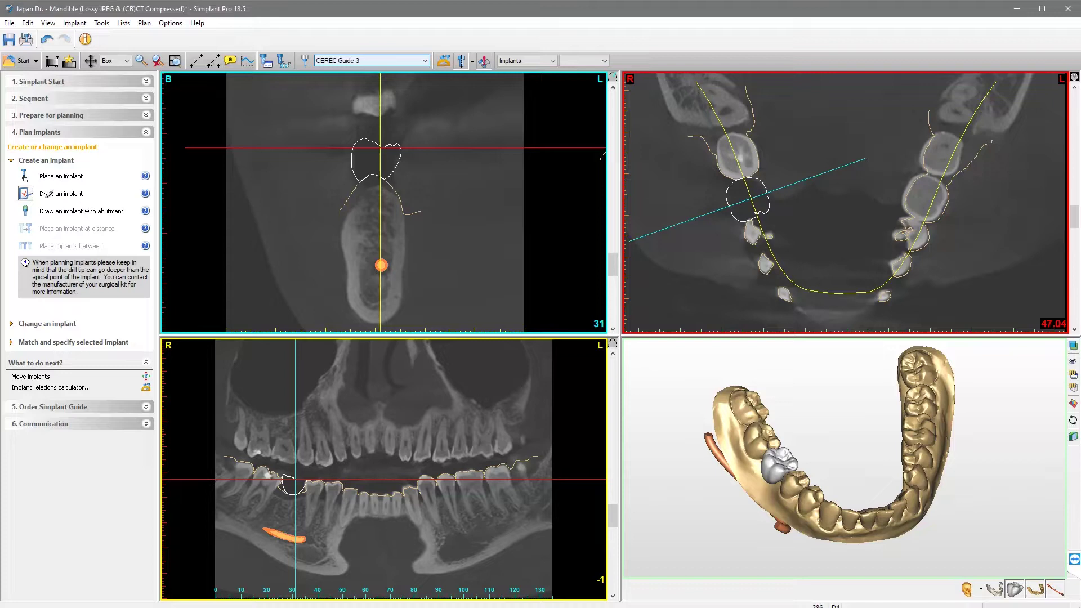
click(375, 197)
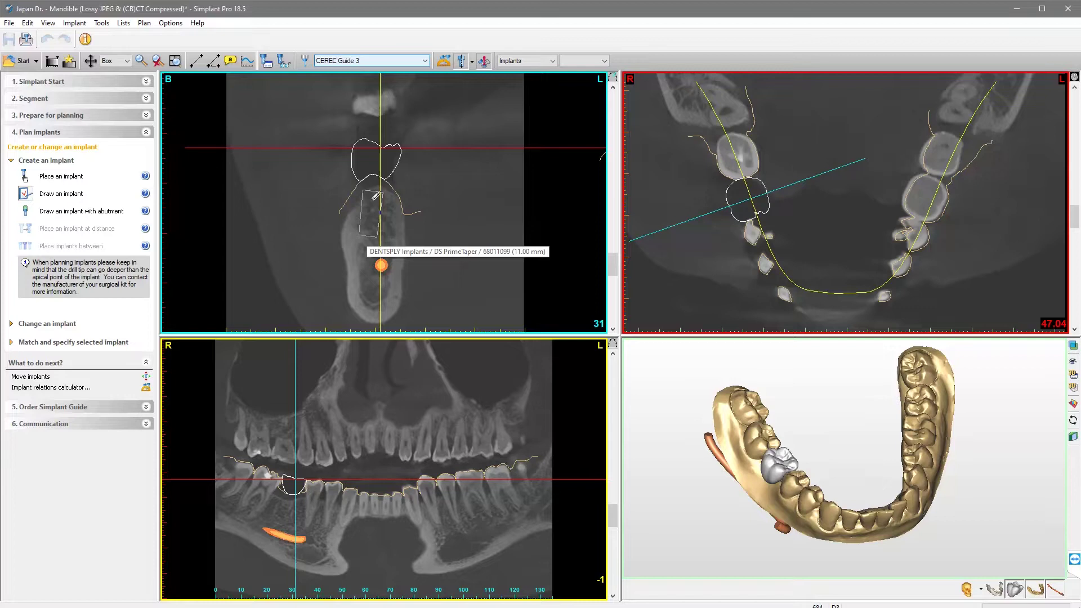
click(369, 242)
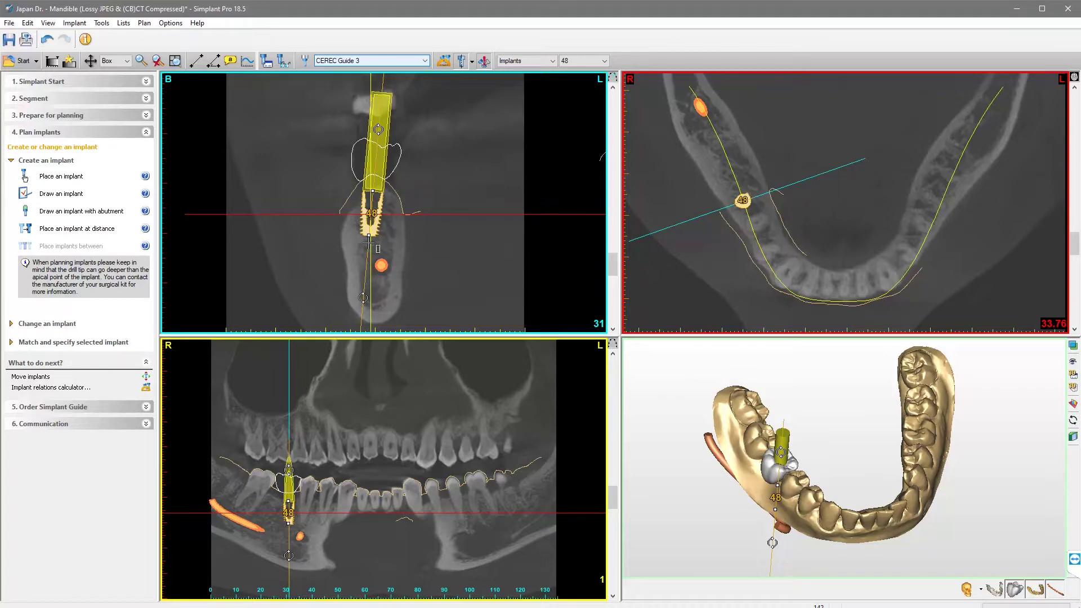
Assign the implant to tooth 46 and change it to a PrimeTaper 4.2, 9.00 mm fixture
double_click(376, 229)
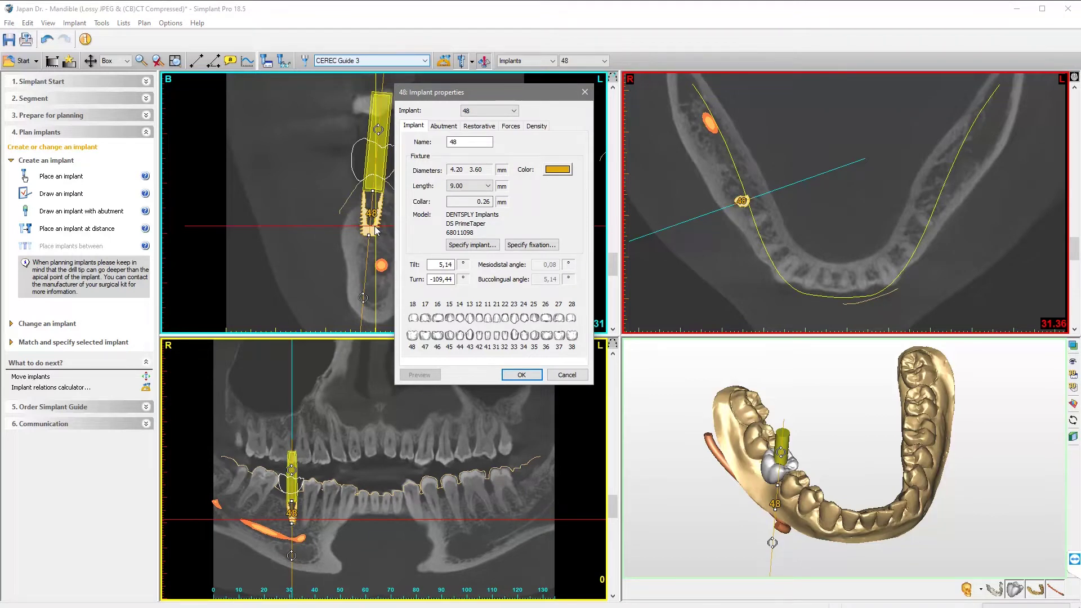
click(437, 336)
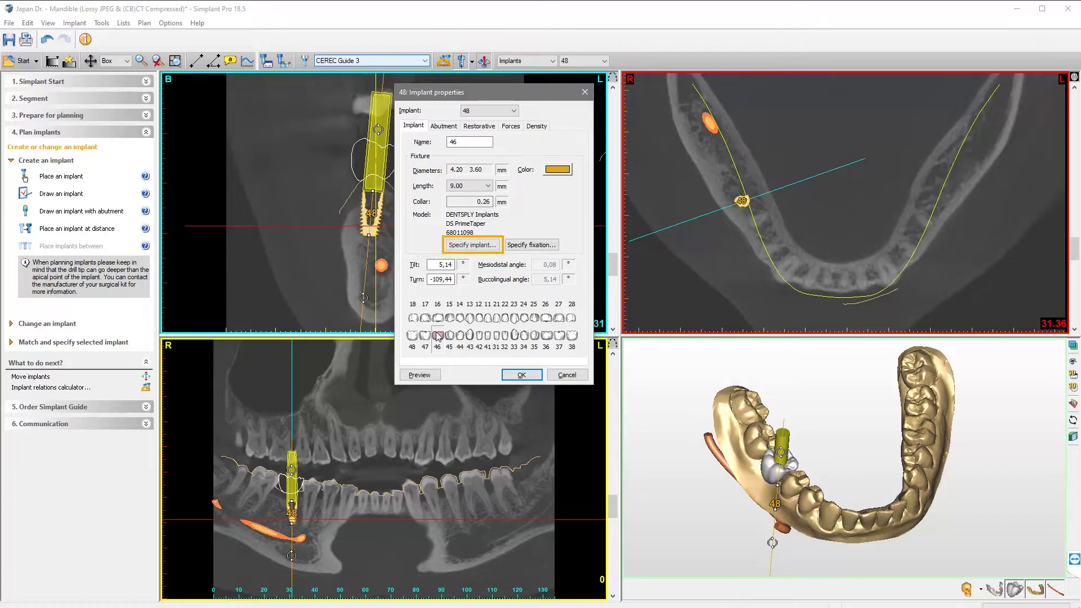
click(472, 247)
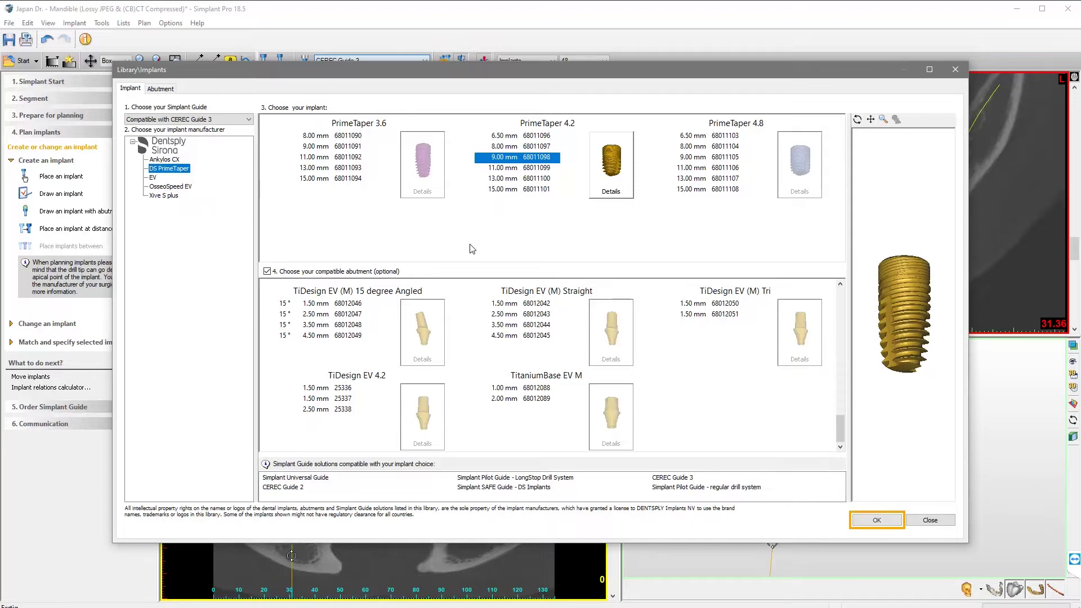
click(877, 520)
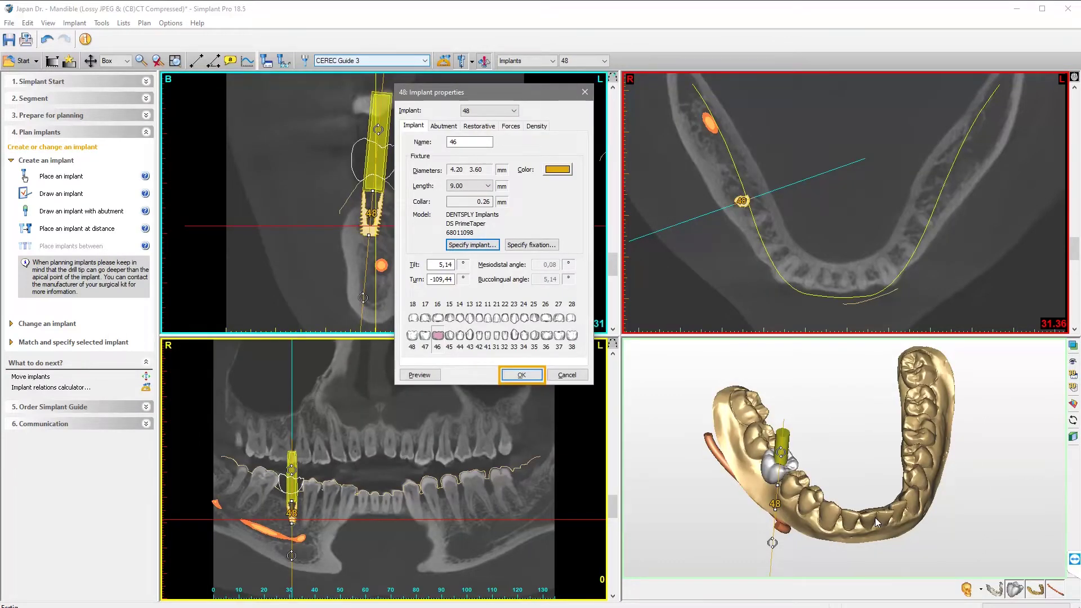
click(522, 375)
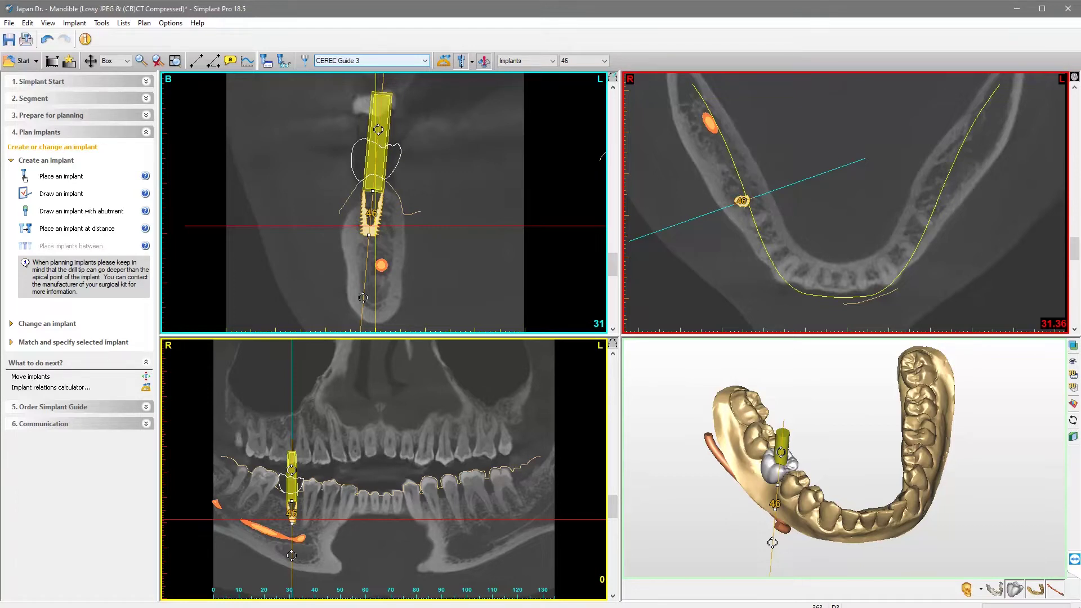
Zoom the cross-section and move implant 46 slightly deeper into the bone
scroll(387, 198, up, 5)
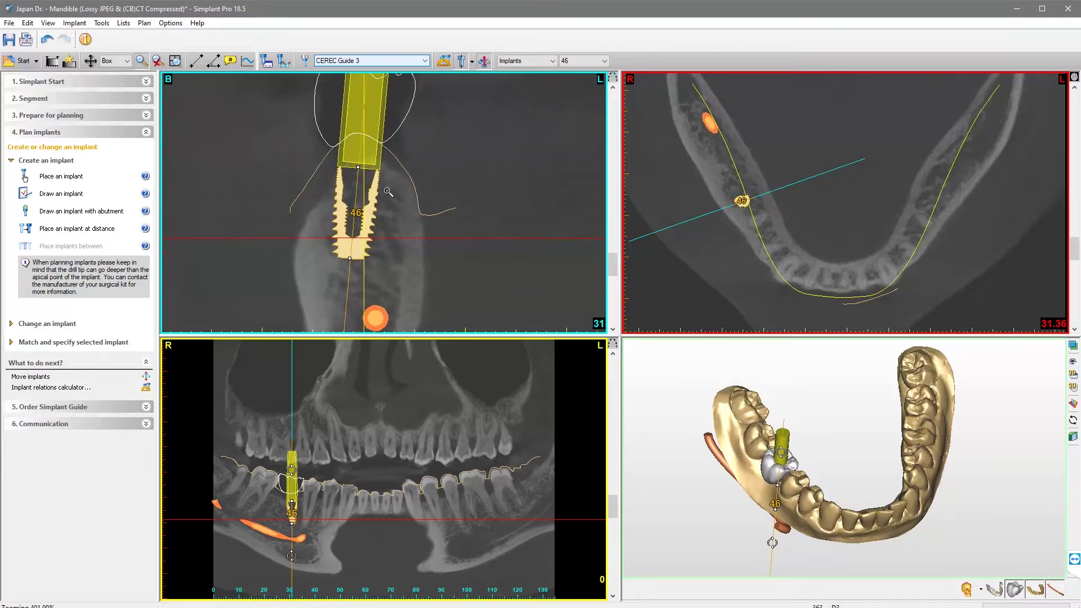
drag(388, 198, 404, 210)
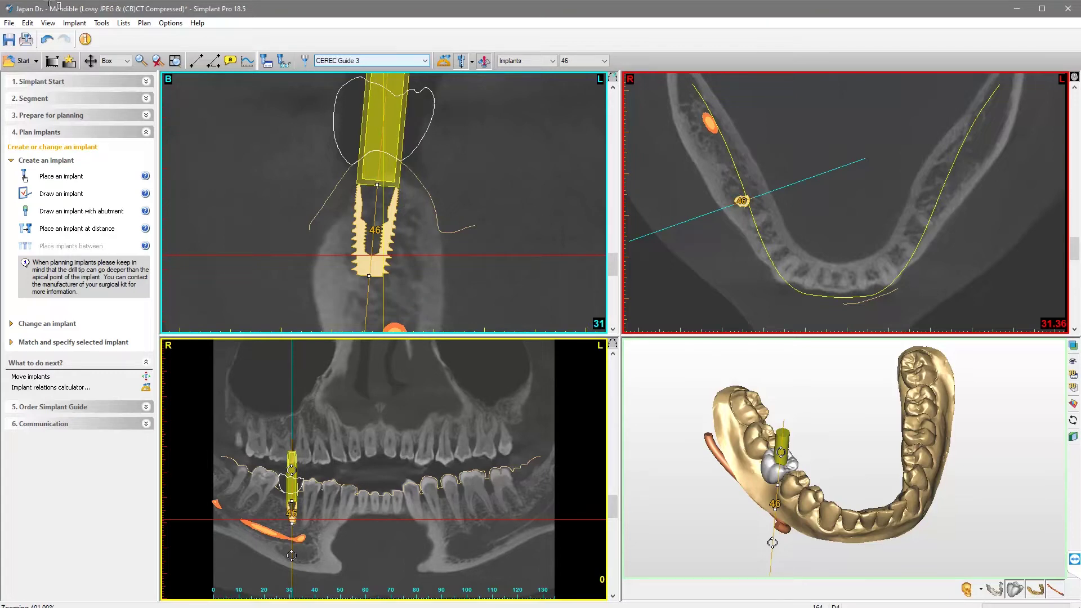
drag(386, 235, 387, 244)
mouse_move(1076, 252)
mouse_down()
mouse_move(1076, 229)
mouse_move(1077, 245)
mouse_up()
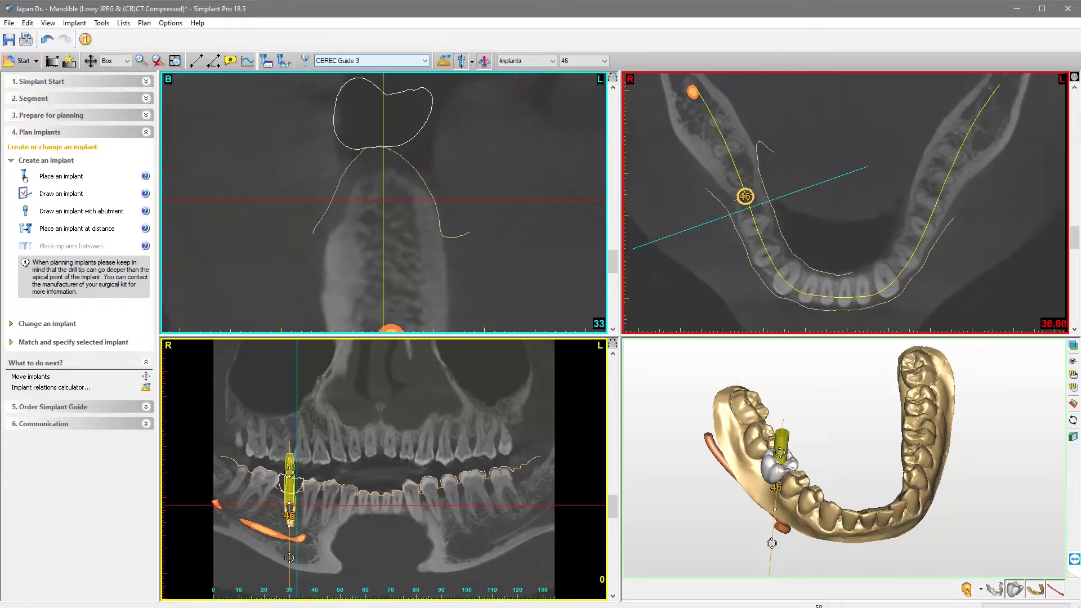
scroll(289, 513, up, 5)
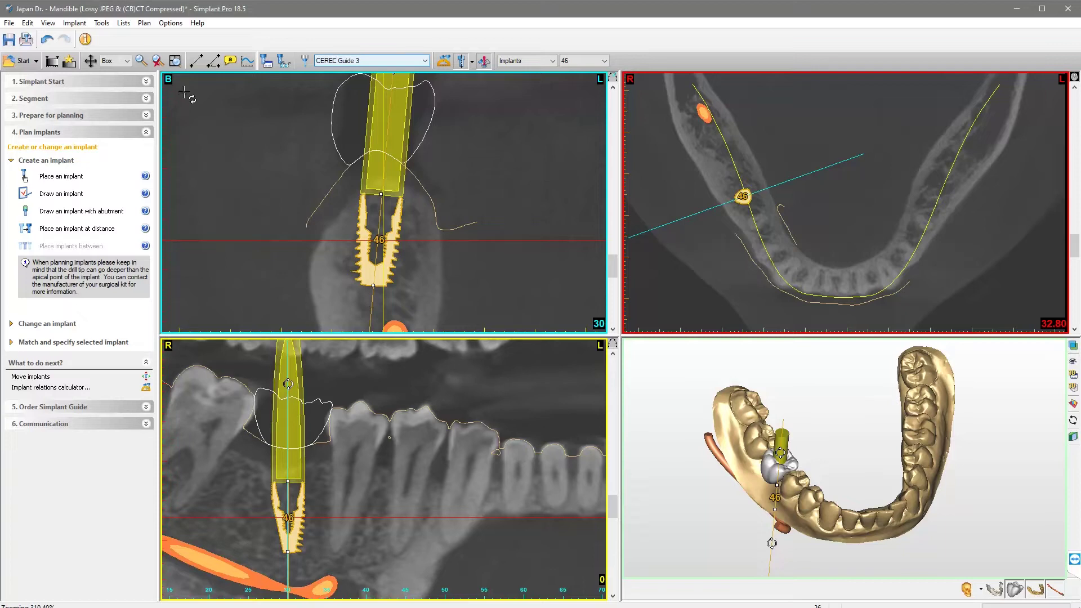
Tilt implant 46 from its apex in the panoramic view, then undo and redo the tilt
drag(287, 581, 269, 582)
drag(268, 581, 277, 521)
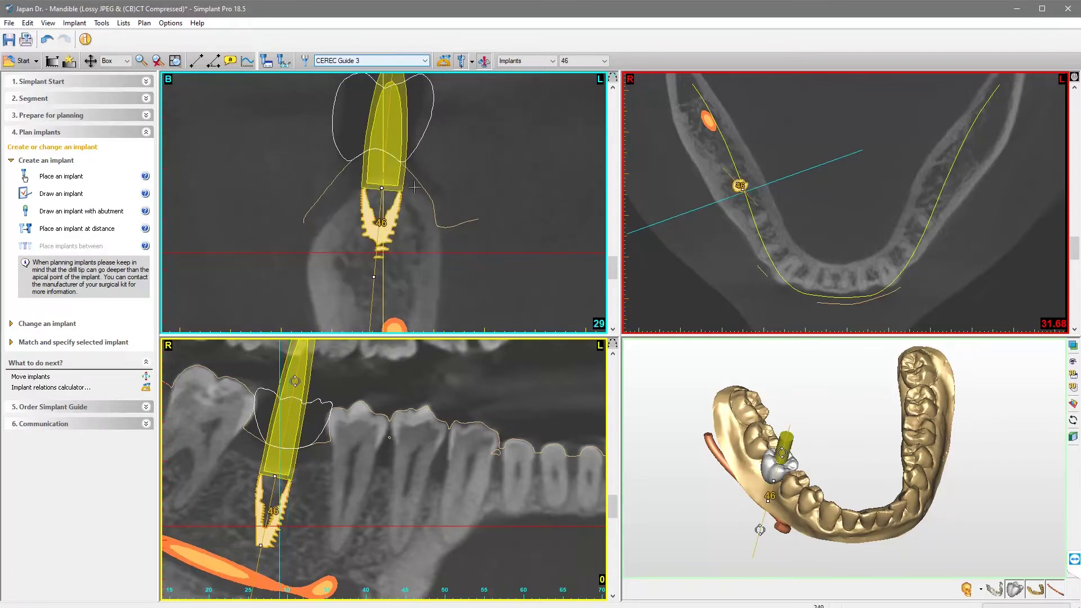
scroll(414, 187, up, 1)
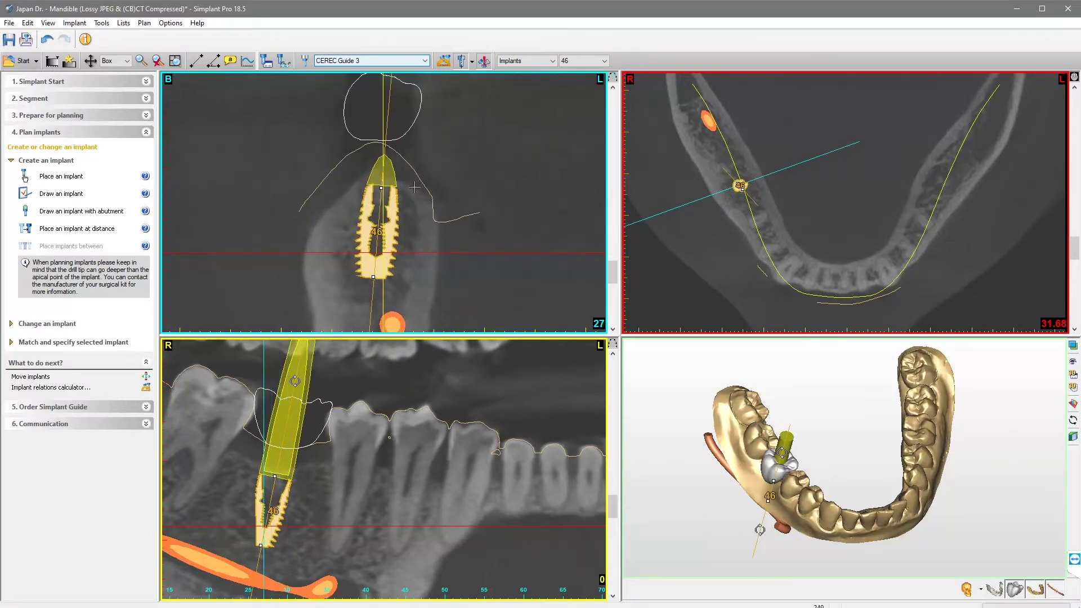
scroll(415, 187, up, 1)
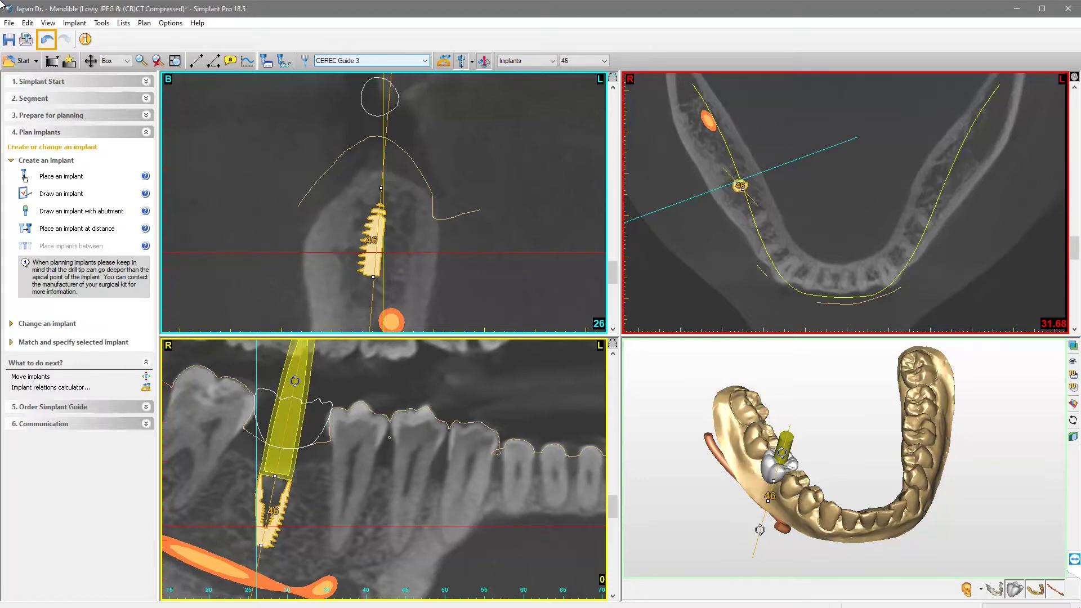
click(47, 41)
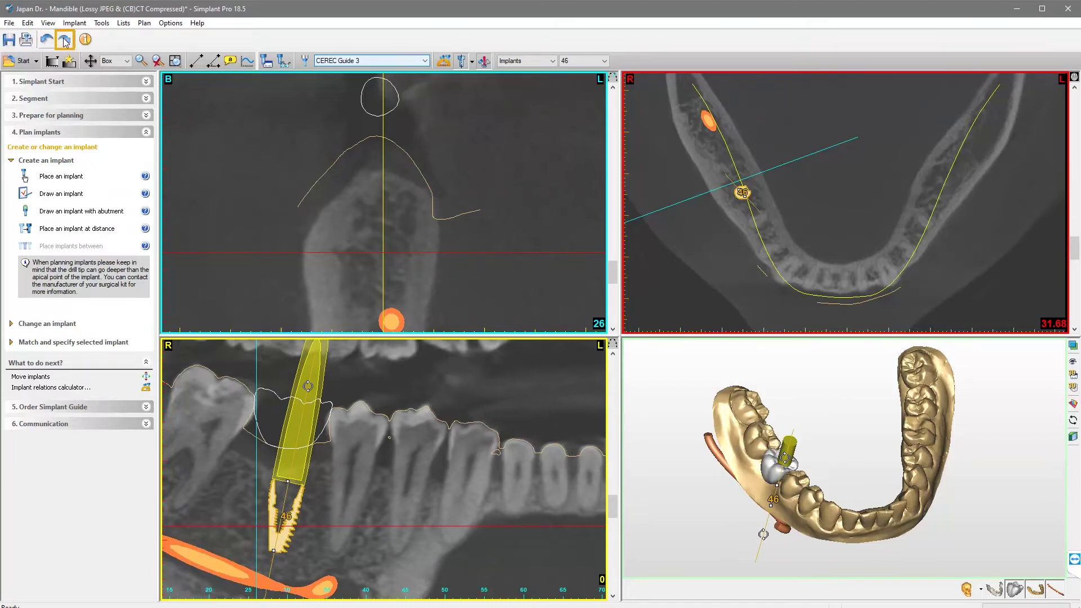
click(64, 39)
Zoom and orbit the 3D view onto implant 46, undoing an accidental implant move
scroll(829, 458, up, 5)
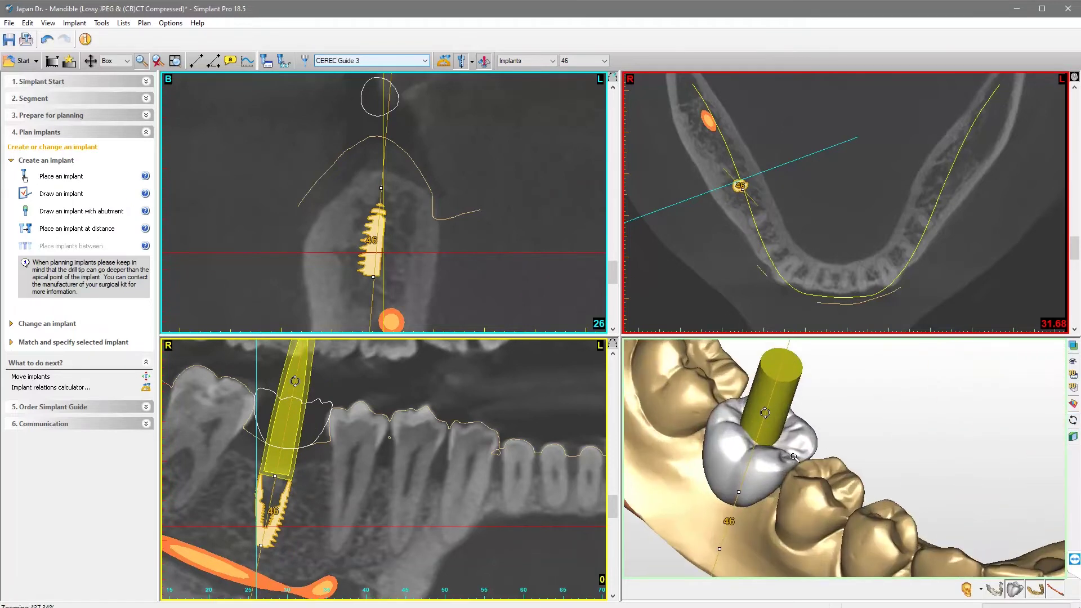
drag(782, 456, 678, 545)
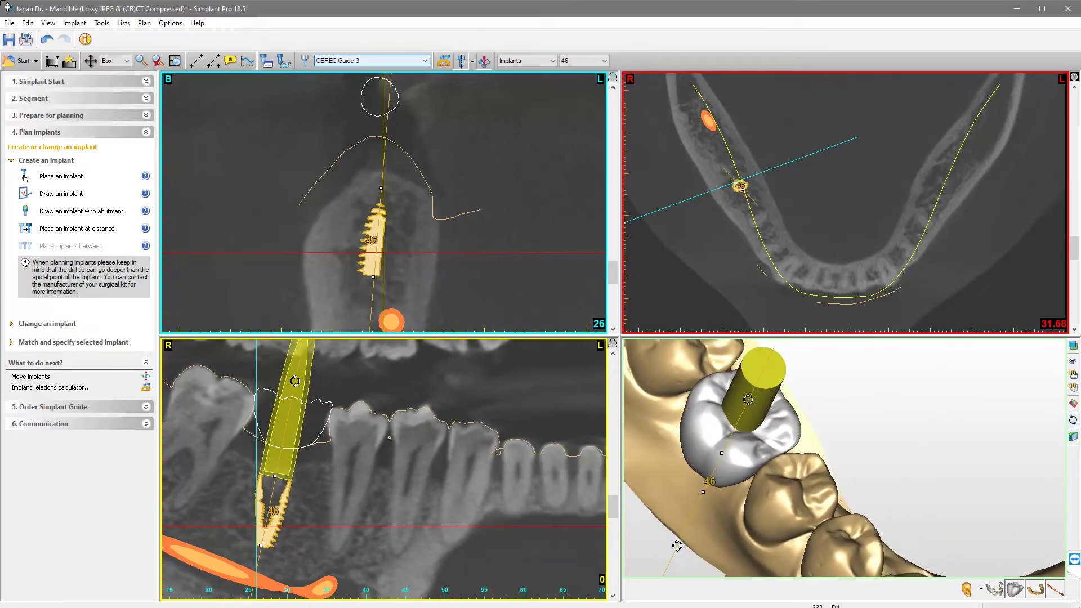
drag(374, 276, 373, 297)
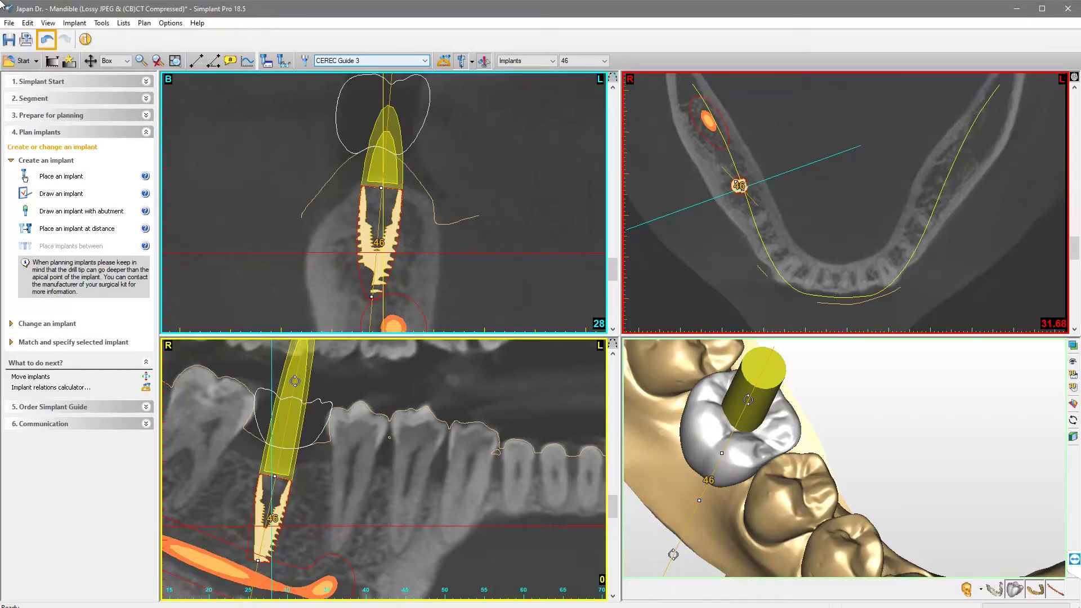
click(48, 39)
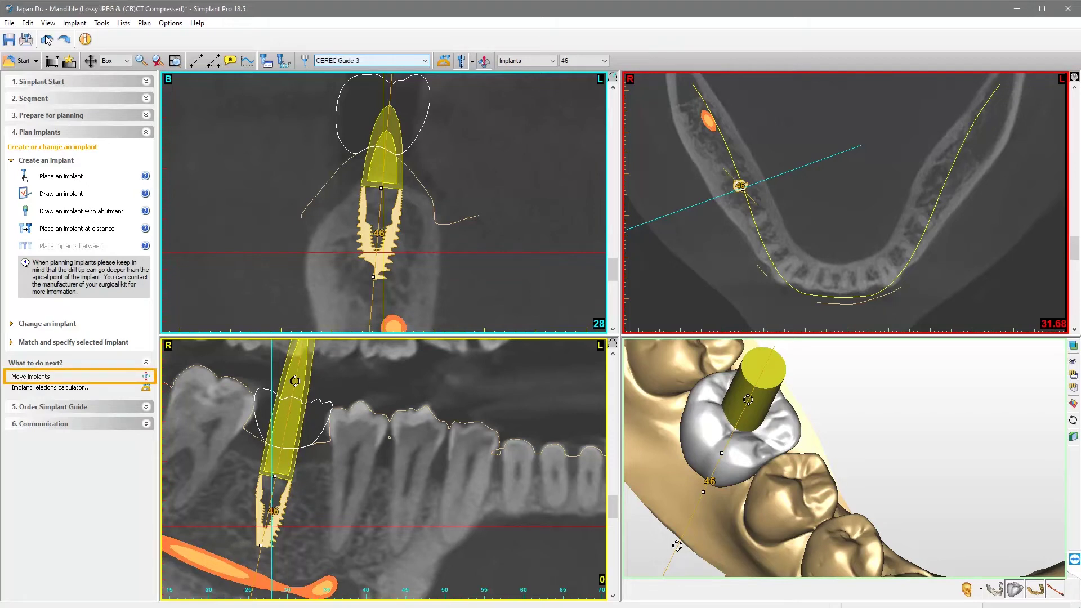
In Move implants, set the translation step to 0,5 mm and the rotation step to 2°
click(34, 377)
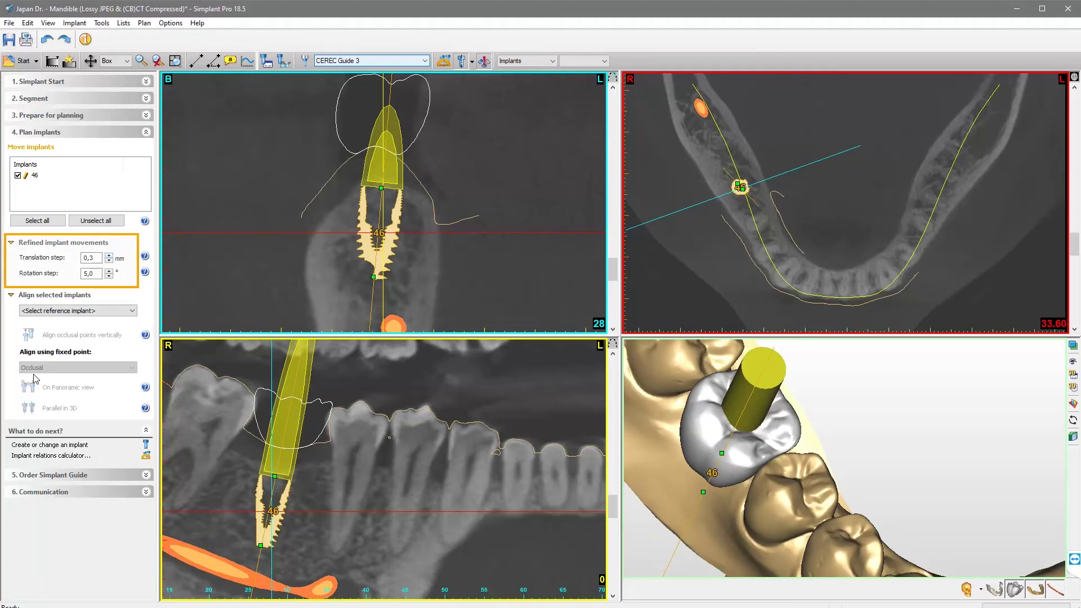
click(110, 255)
click(109, 256)
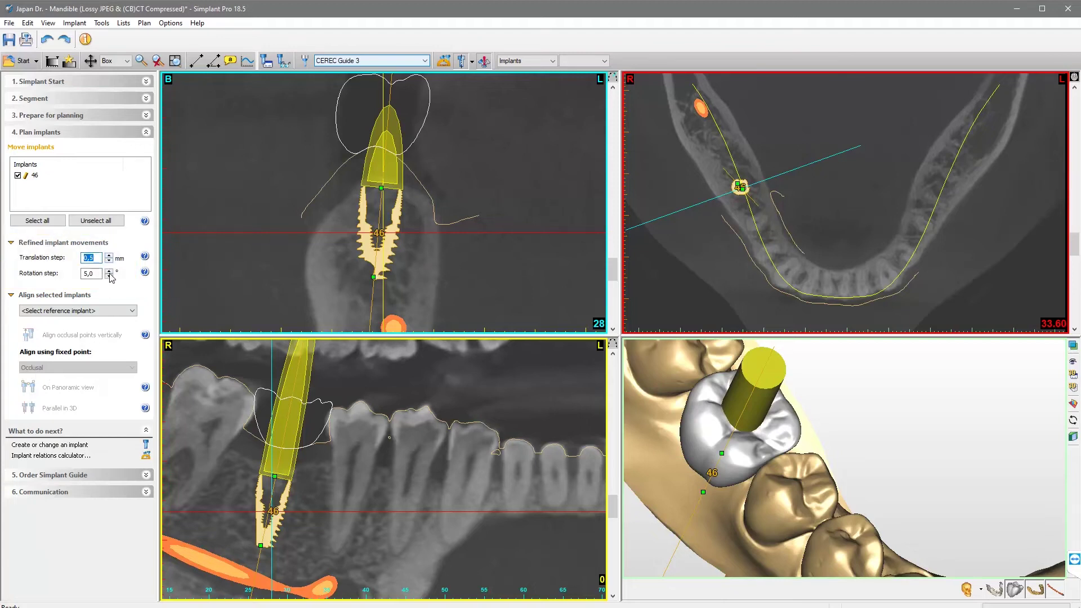
click(109, 276)
click(91, 274)
double_click(90, 275)
text(2)
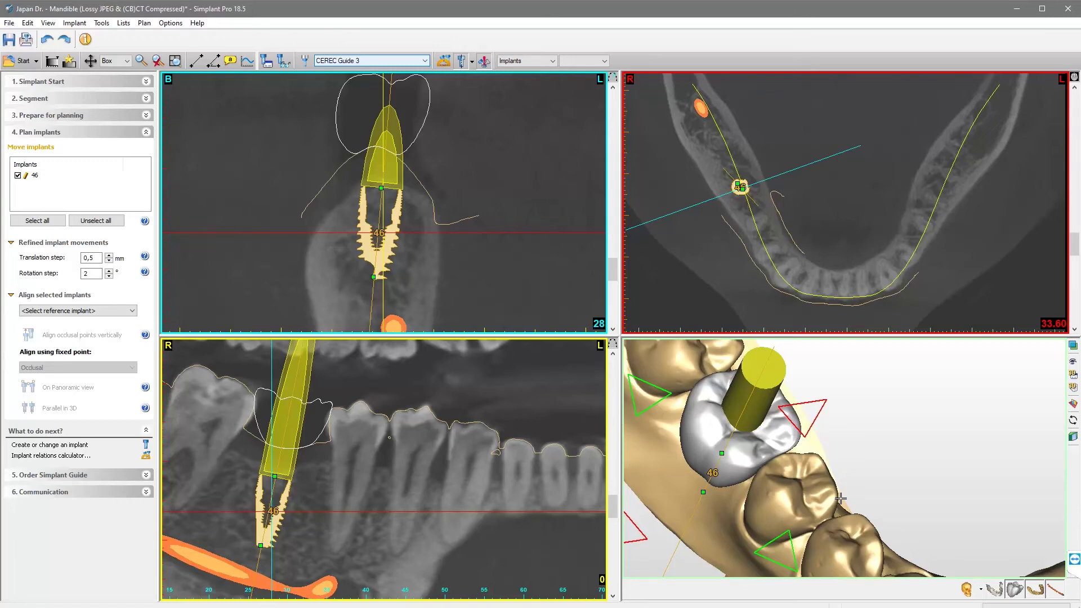
Inspect the 3D model, then nudge implant 46 one 0,5 mm step along the jaw
drag(840, 498, 932, 475)
scroll(929, 426, up, 3)
scroll(929, 426, down, 5)
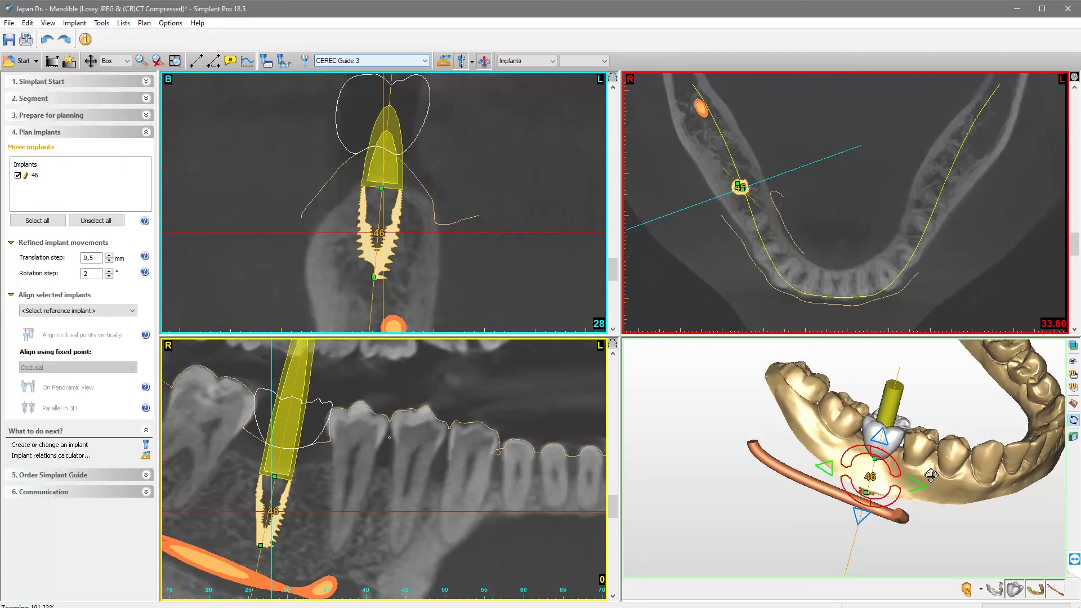
key(Right)
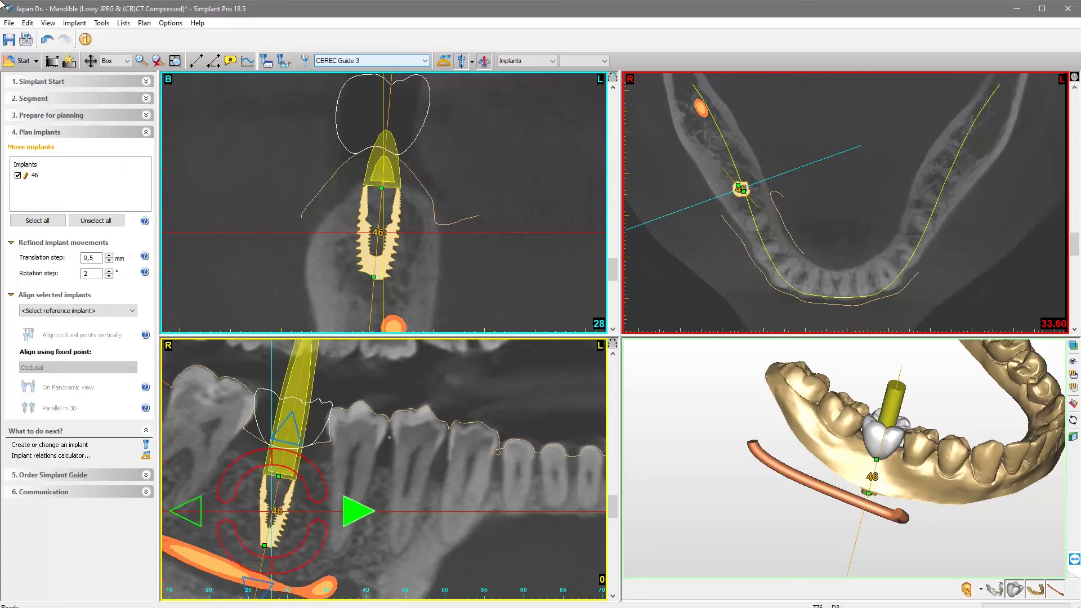